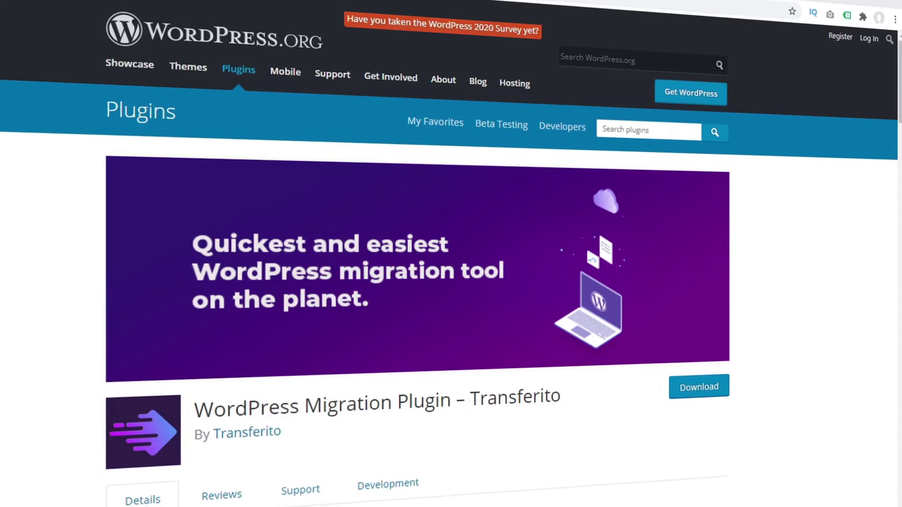
Step: Switch to the empty 'Index of /' tab for test-transferito-on-bluehost.com
left_click(199, 4)
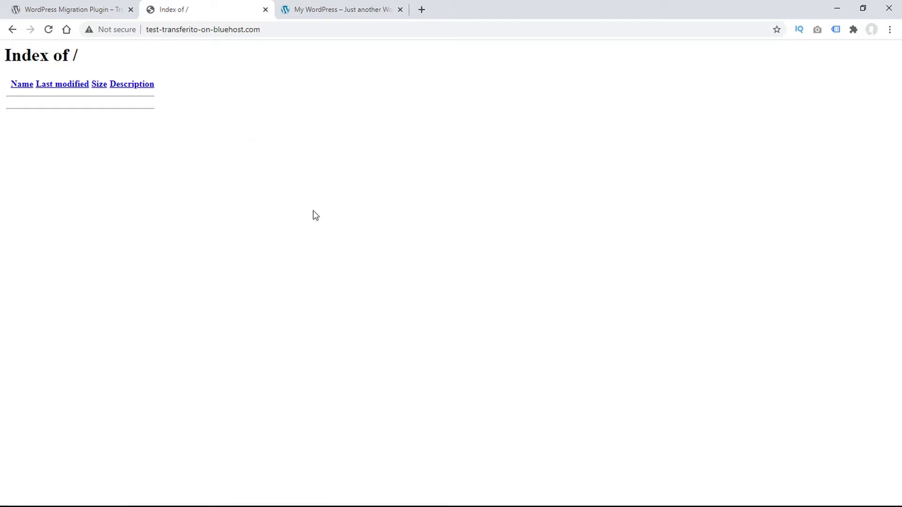
Step: Go to the source SiteGround site and enter its admin, where Transferito shows as Active
left_click(342, 11)
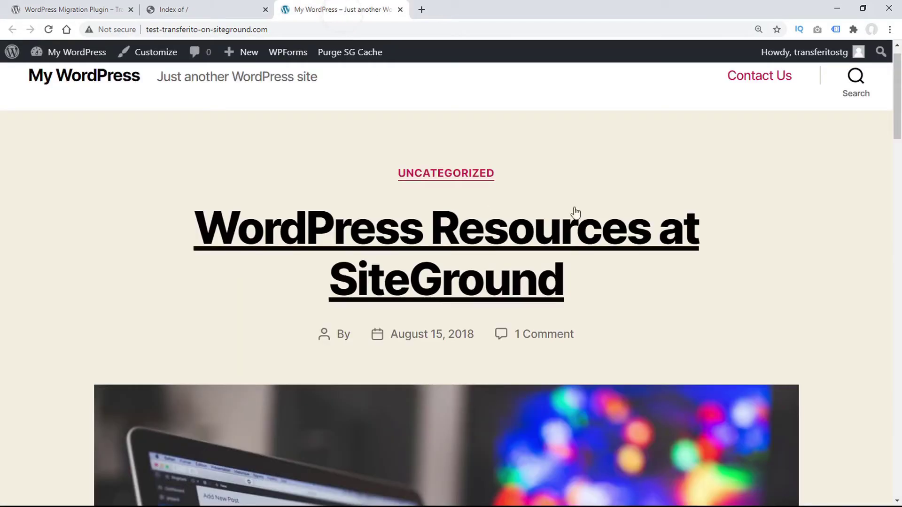
scroll(107, 213, "down", 10)
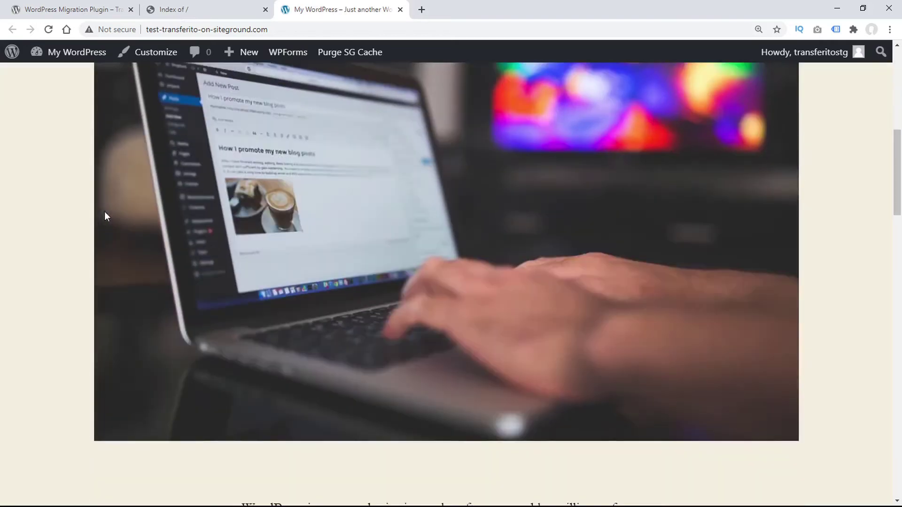
scroll(104, 227, "down", 3)
scroll(104, 226, "up", 15)
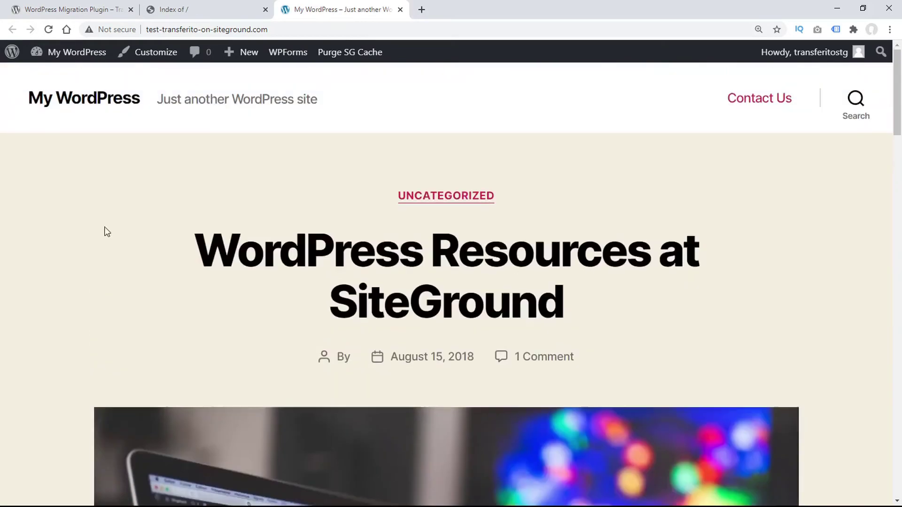
left_click(87, 53)
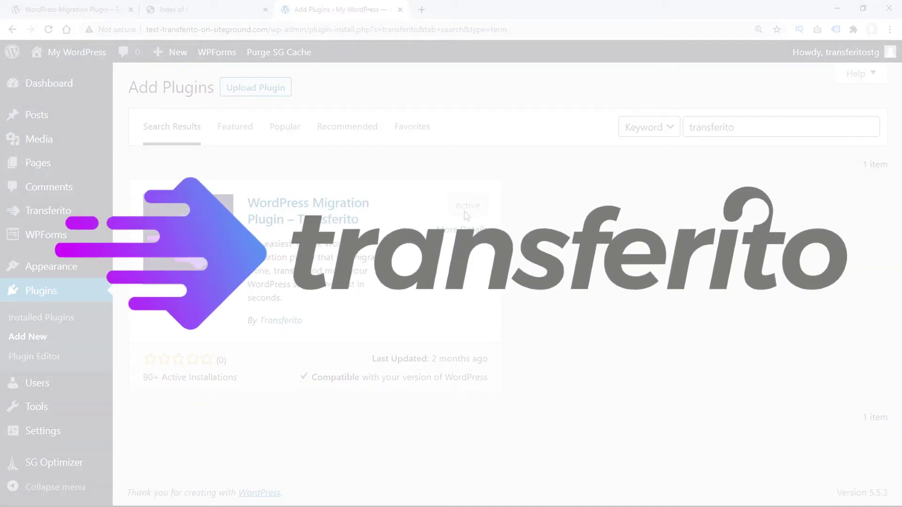
Step: Create a new Transferito transfer using the 'Use cPanel details' migration method
mouse_move(49, 209)
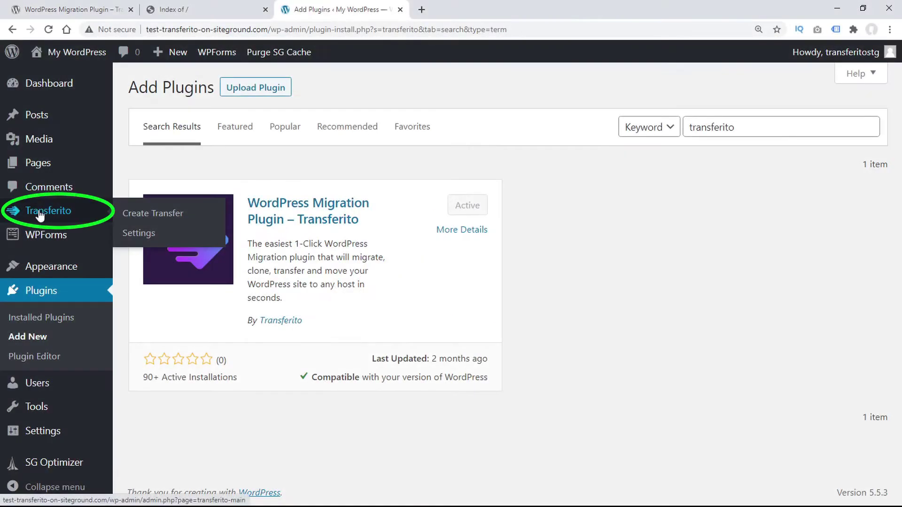
left_click(66, 212)
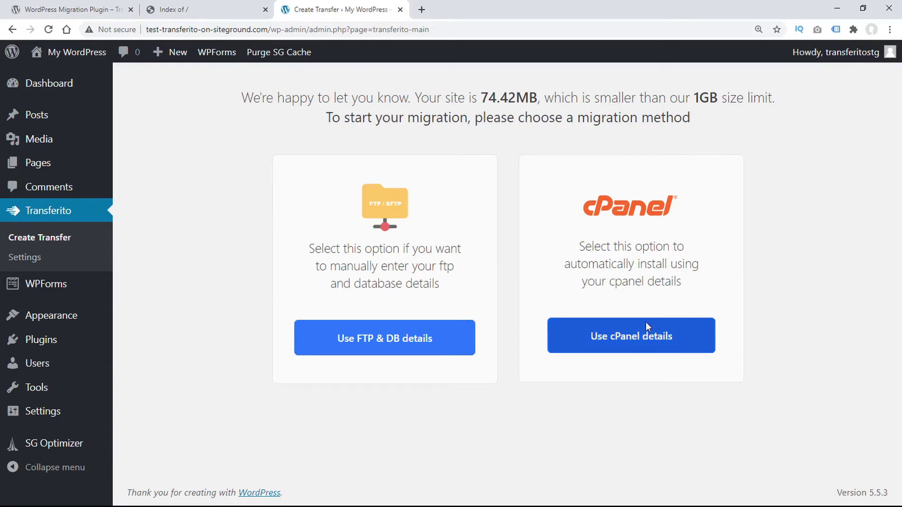
left_click(639, 334)
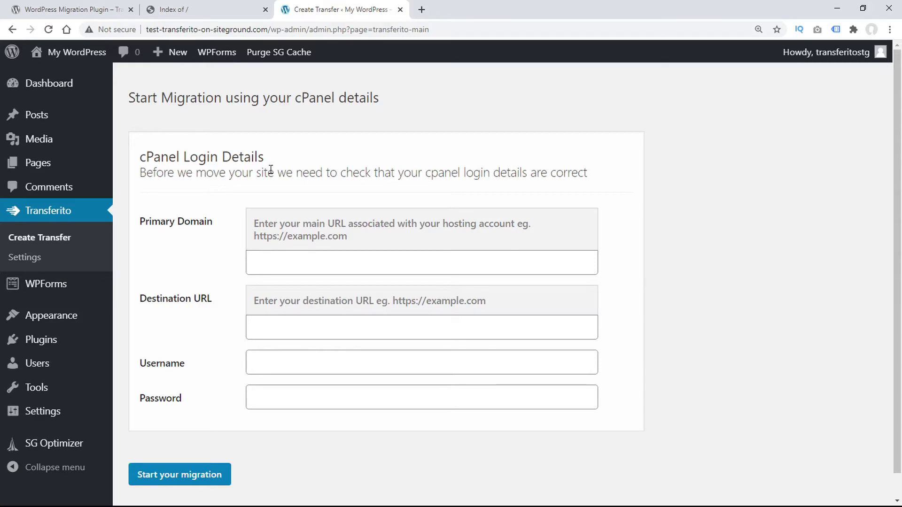
Step: Log in to the Bluehost destination's cPanel on port 2083 with the account username and password
left_click(212, 15)
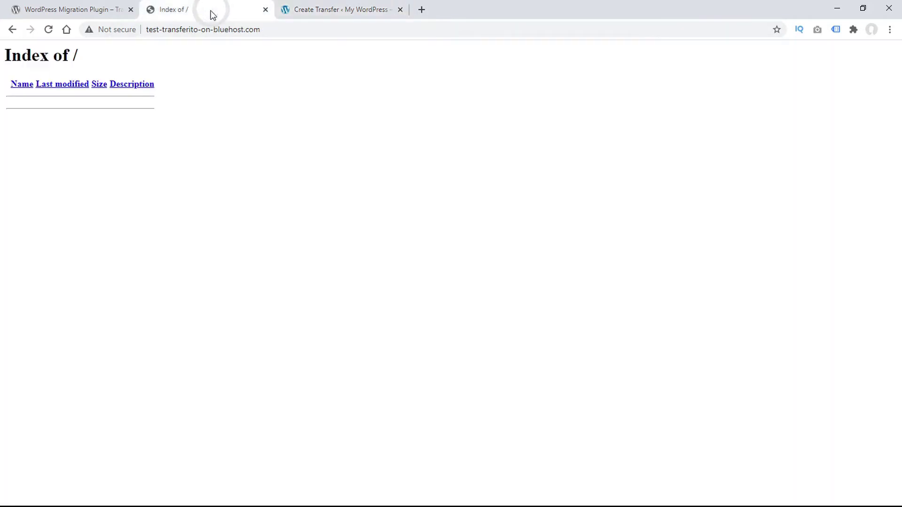
left_click(282, 28)
left_click(283, 29)
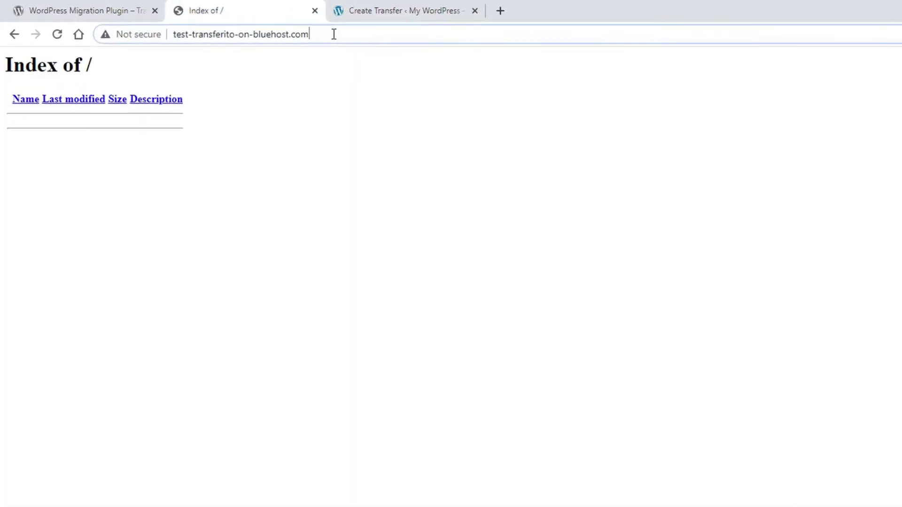
type(":2083")
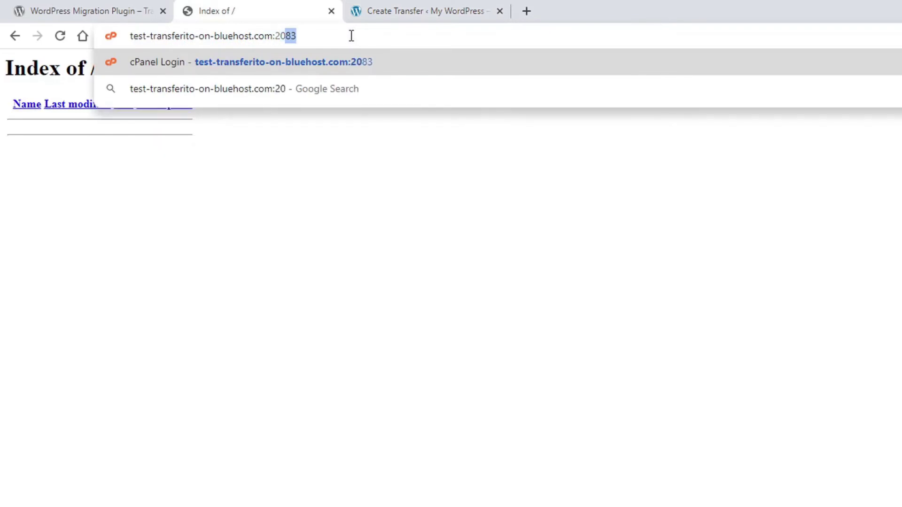
key("Return")
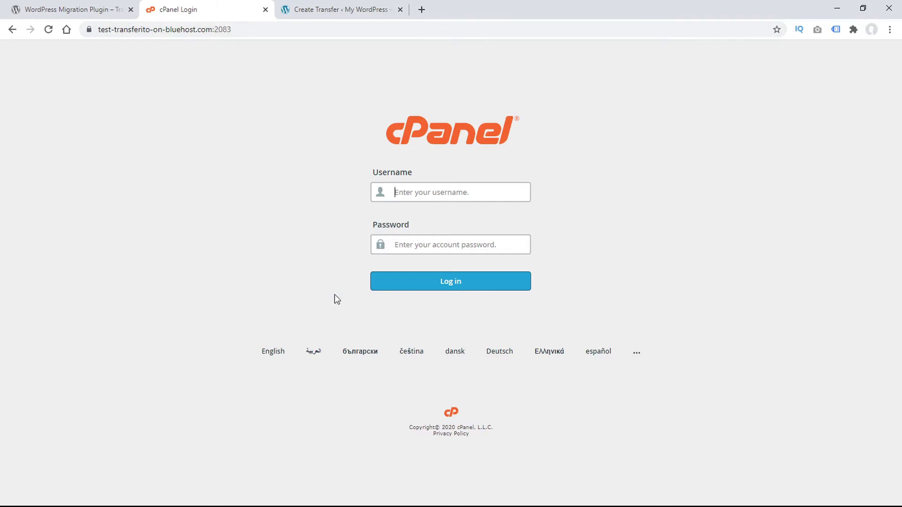
left_click(460, 244)
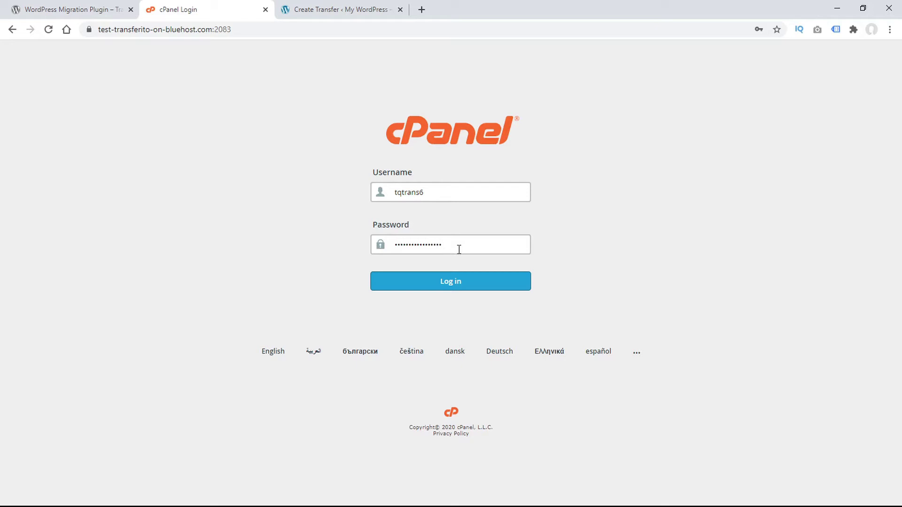
left_click(465, 283)
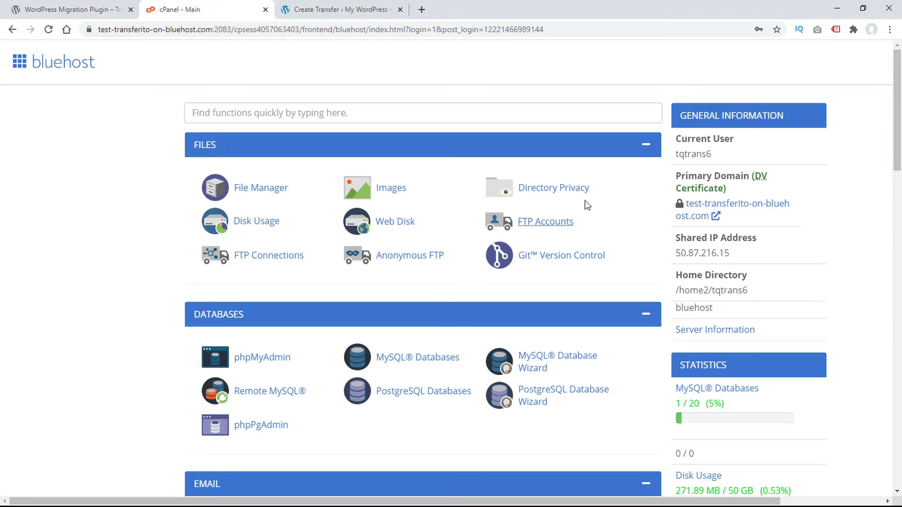
middle_click(717, 216)
right_click(707, 217)
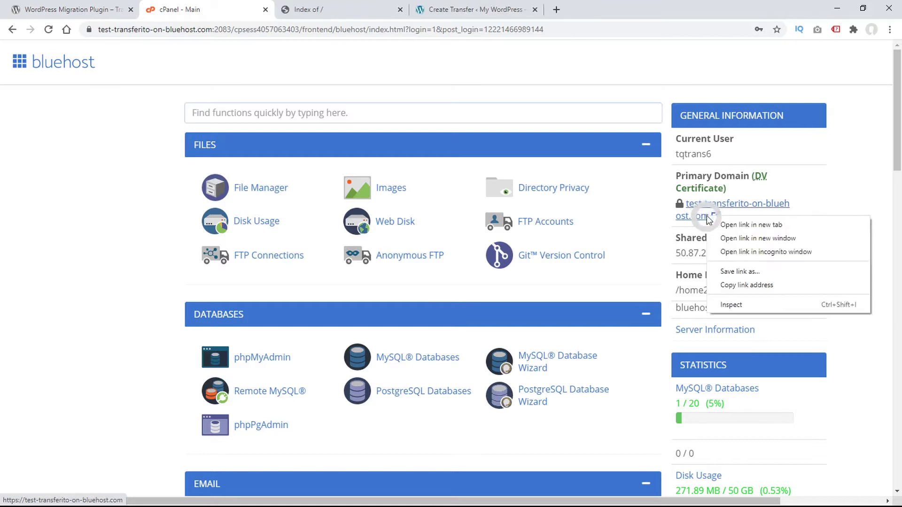
left_click(736, 286)
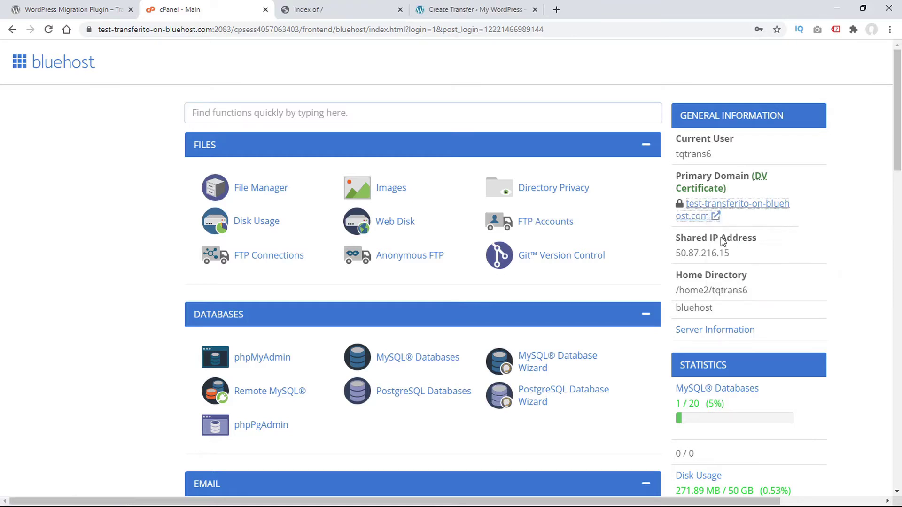
left_click(454, 12)
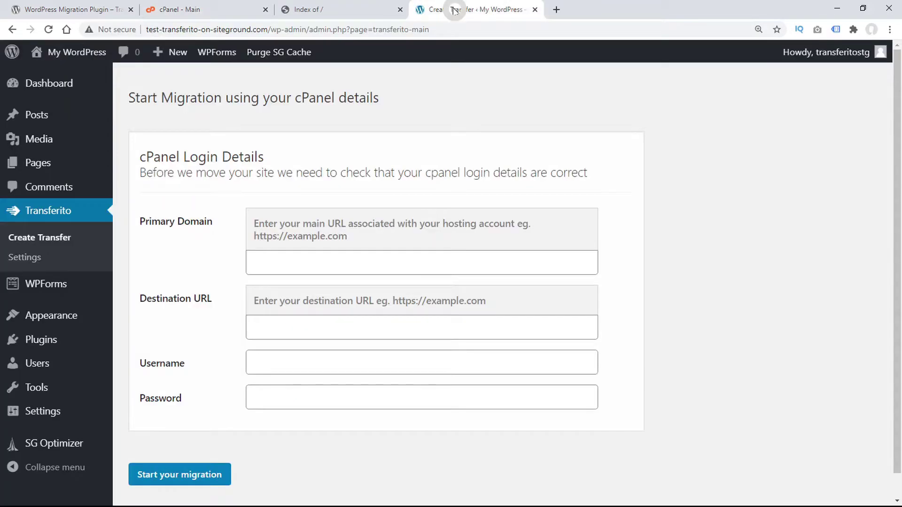
left_click(288, 261)
key("ctrl+v")
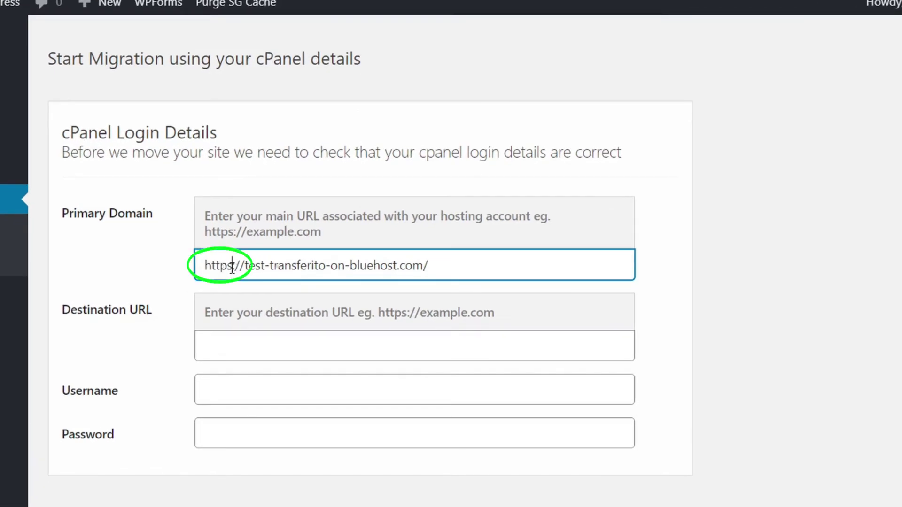
key("BackSpace")
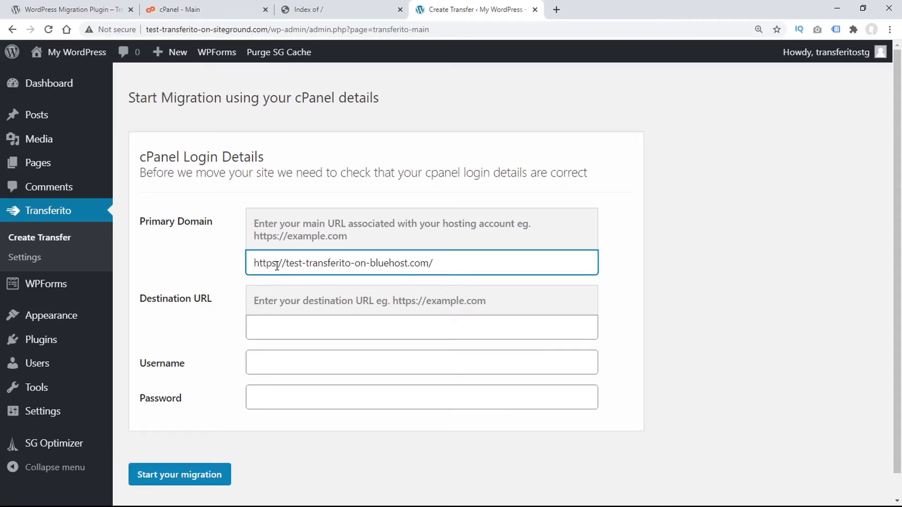
left_click(443, 264)
Step: Copy the destination site address and paste it into Destination URL
left_click(323, 12)
right_click(225, 29)
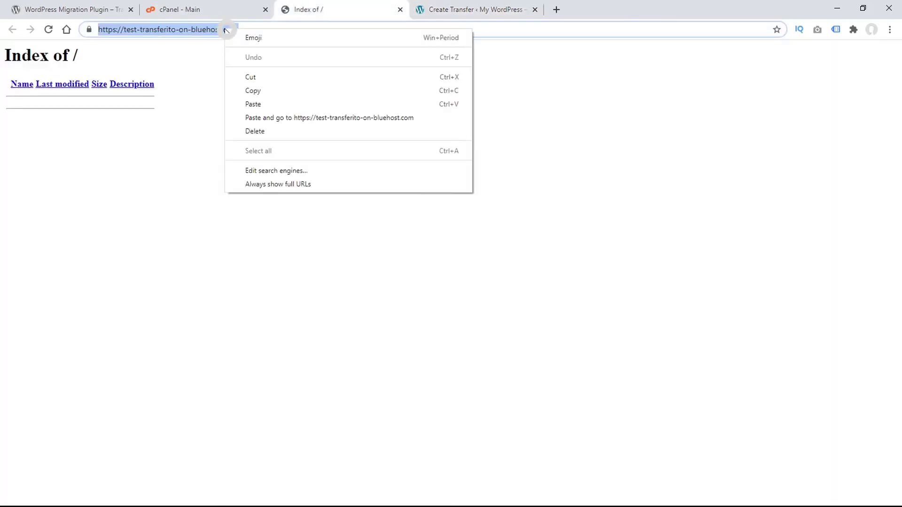
left_click(262, 93)
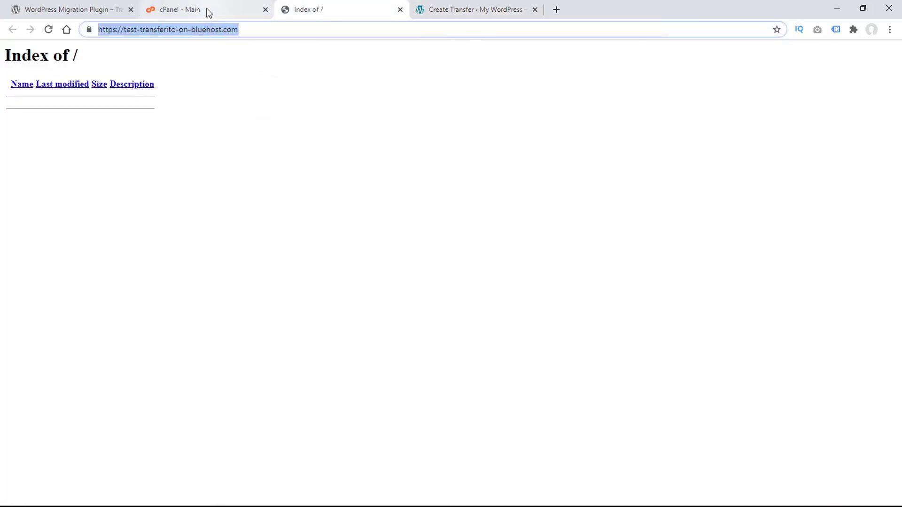
left_click(476, 10)
key("ctrl+v")
left_click(306, 326)
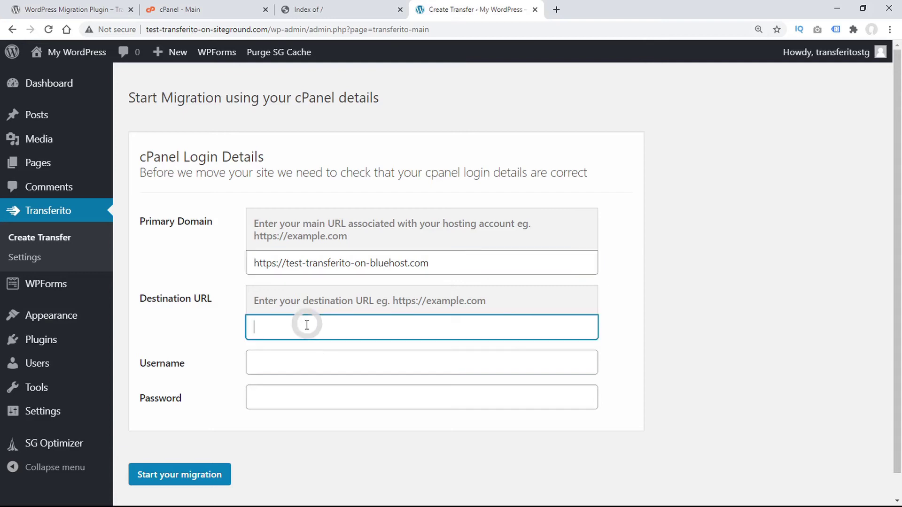
key("ctrl+v")
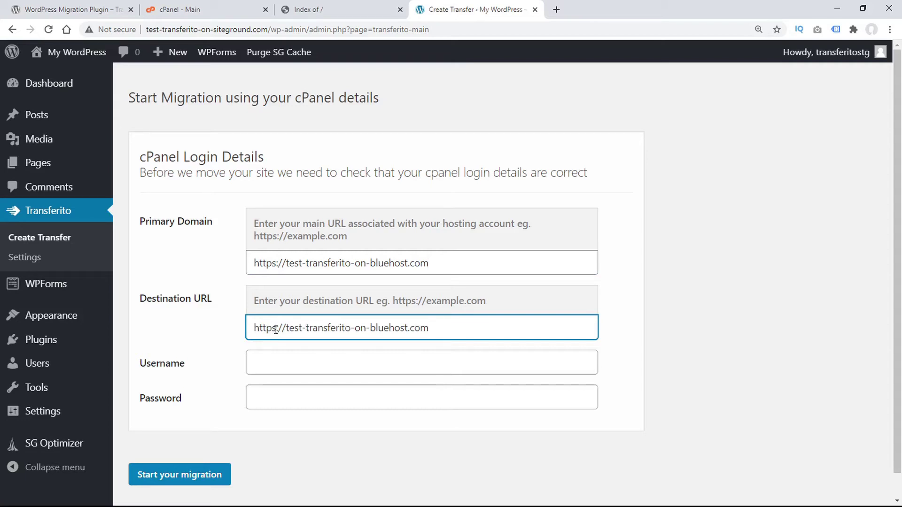
Step: Enter the cPanel username from the Bluehost dashboard and the cPanel password, then start the migration
left_click(275, 362)
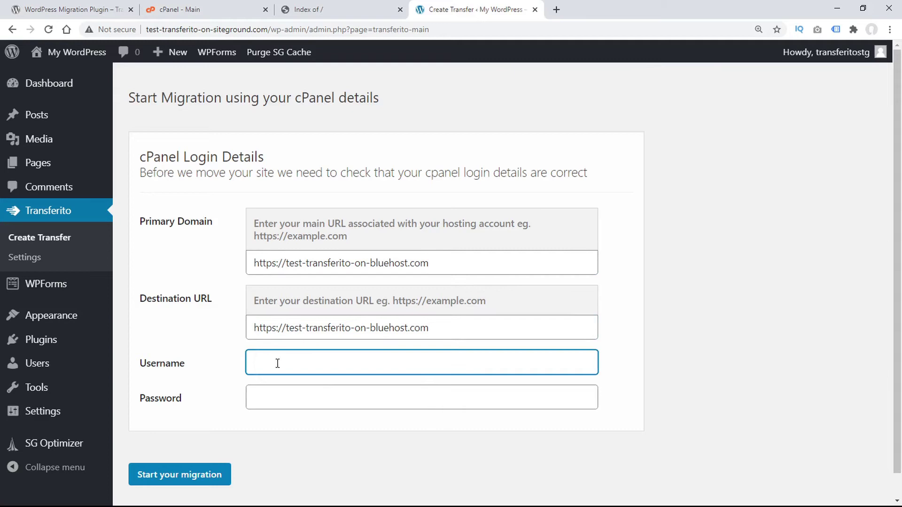
left_click(204, 12)
double_click(693, 154)
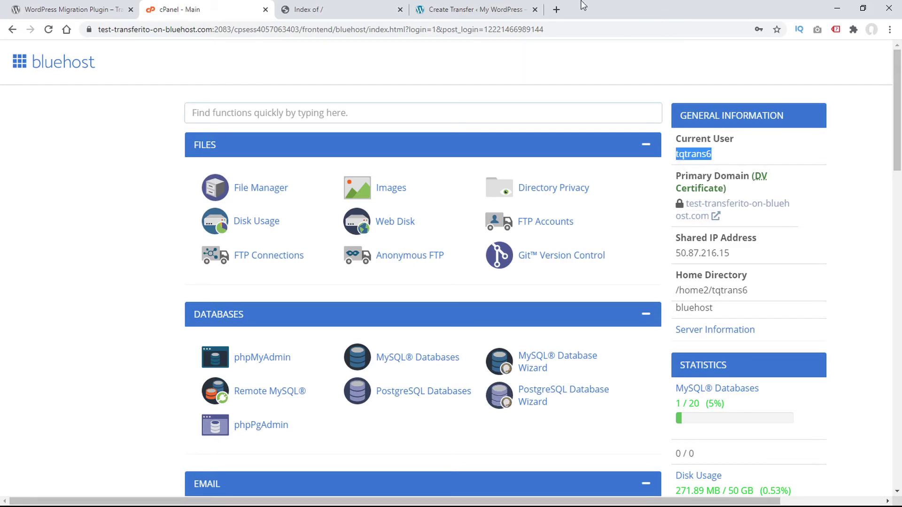
left_click(475, 10)
key("ctrl+v")
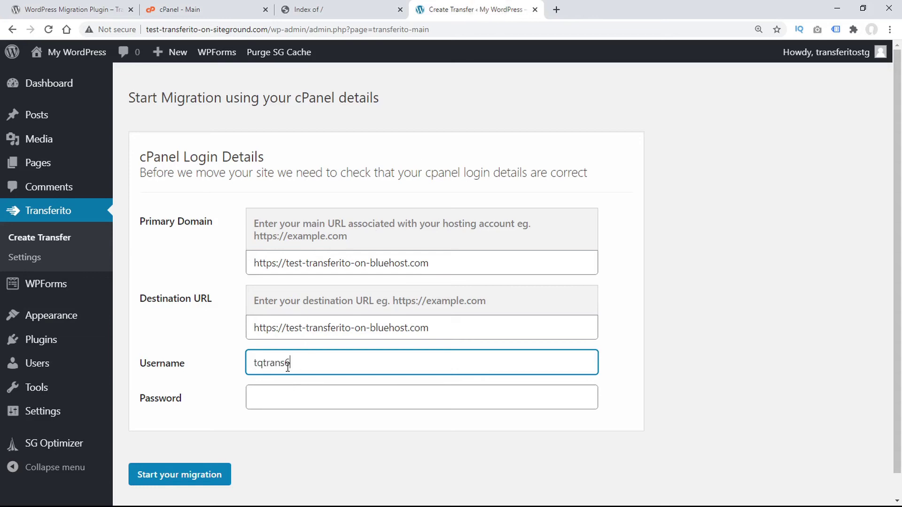
left_click(268, 397)
key("ctrl+v")
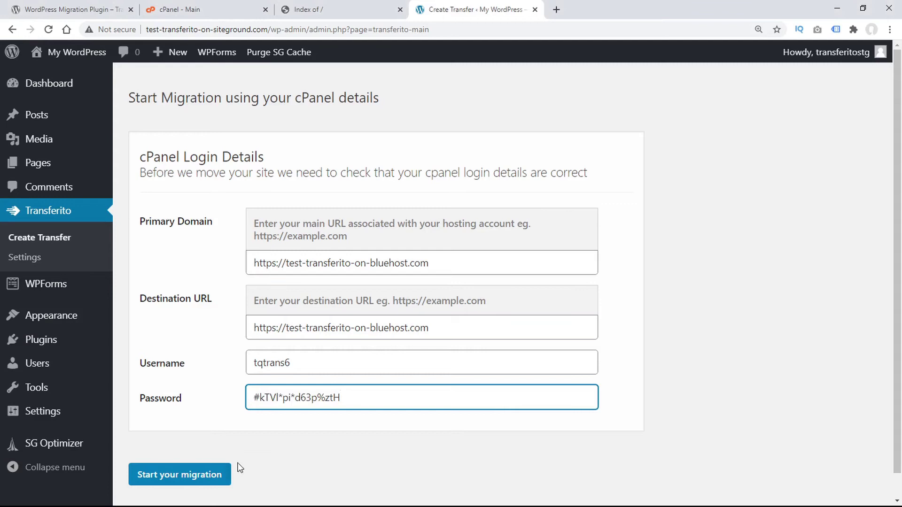
left_click(189, 473)
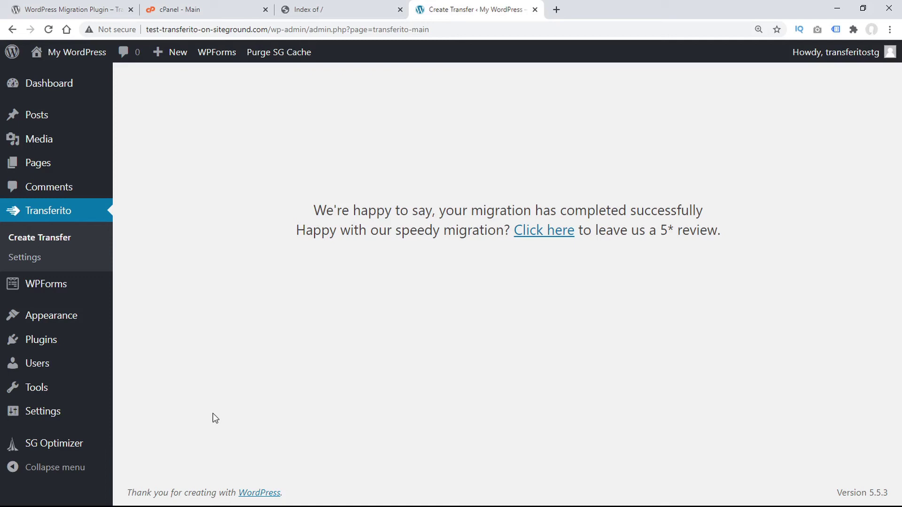
Step: Reload the destination site and load /?migration=complete to verify the migrated site
left_click(340, 8)
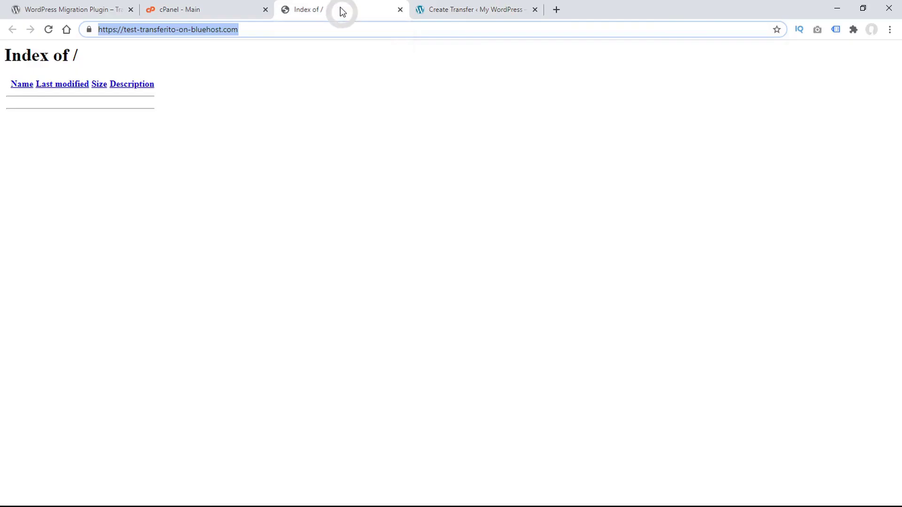
left_click(49, 30)
left_click(49, 30)
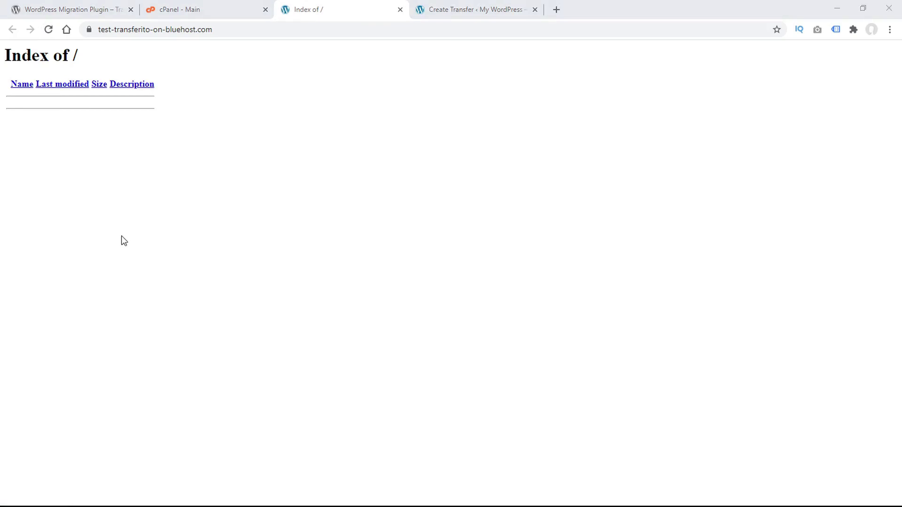
left_click(219, 28)
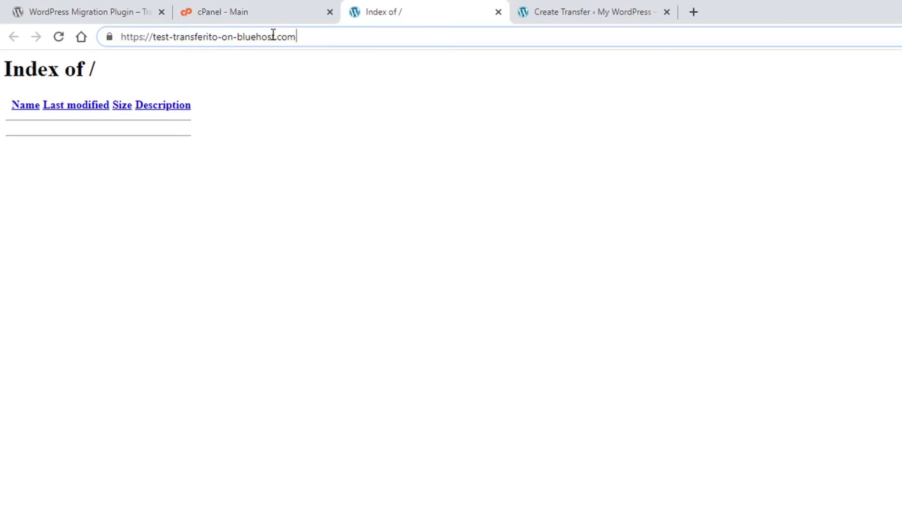
type("/?migration=complete")
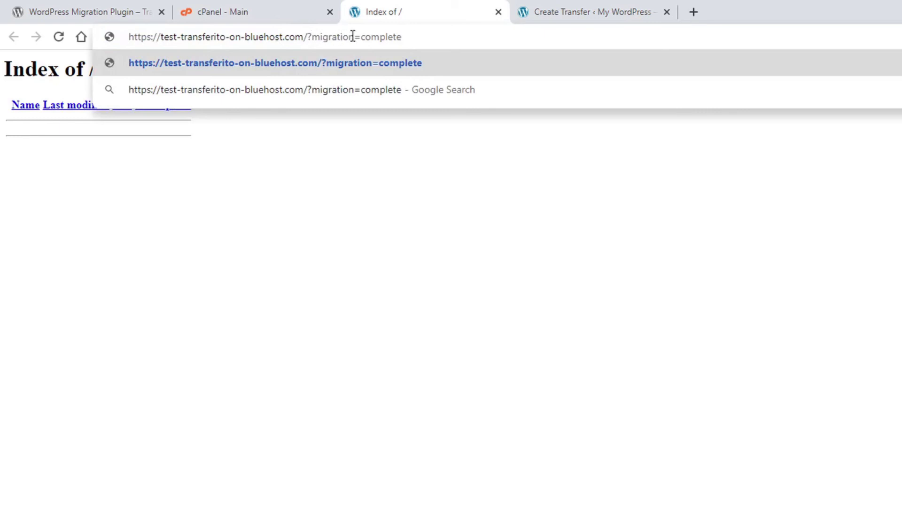
key("Return")
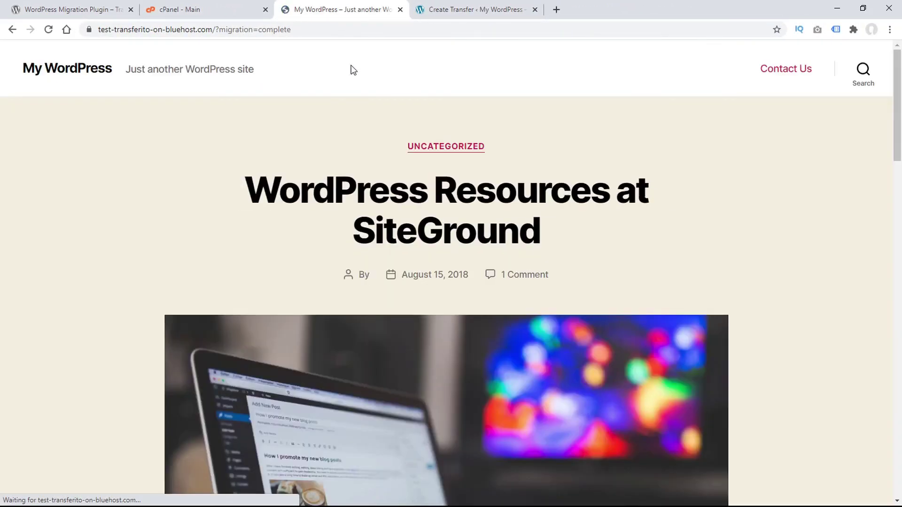
Step: Scroll through the migrated My WordPress site, then return to the Transferito success page
scroll(124, 161, "down", 10)
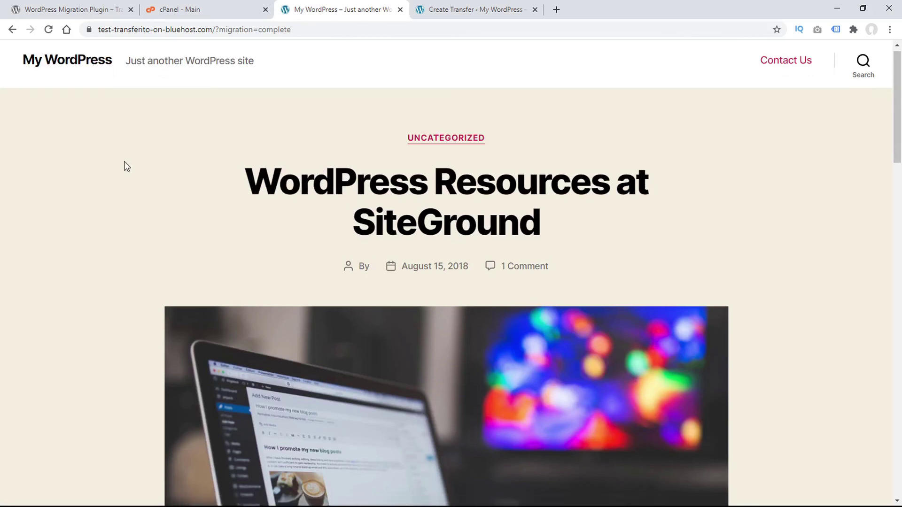
scroll(123, 162, "down", 8)
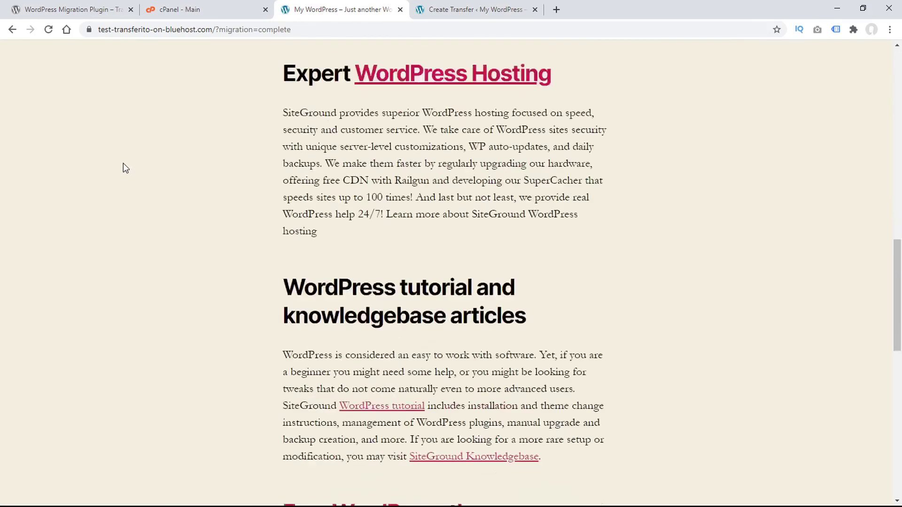
scroll(123, 163, "up", 13)
scroll(123, 163, "up", 4)
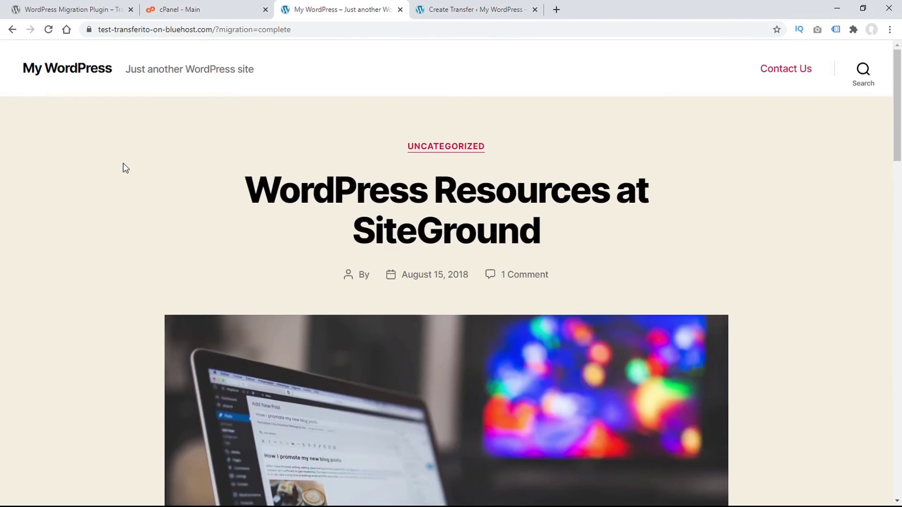
left_click(459, 17)
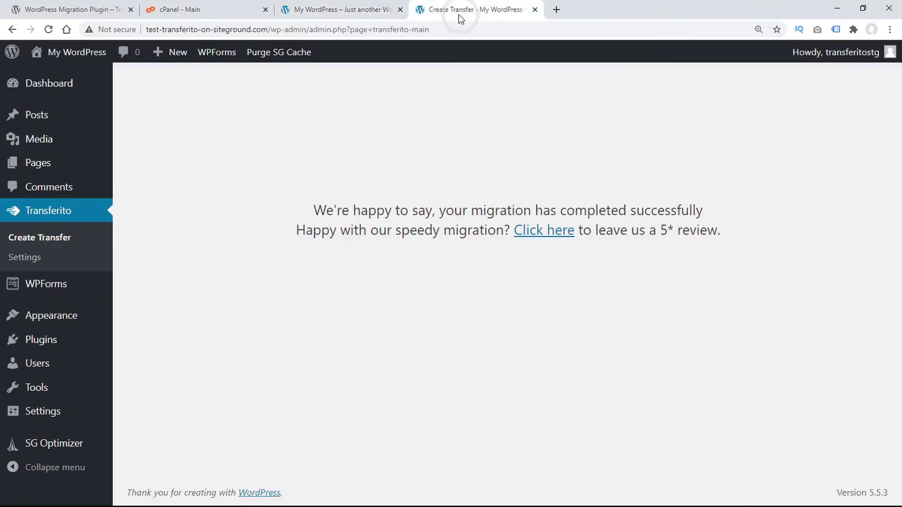